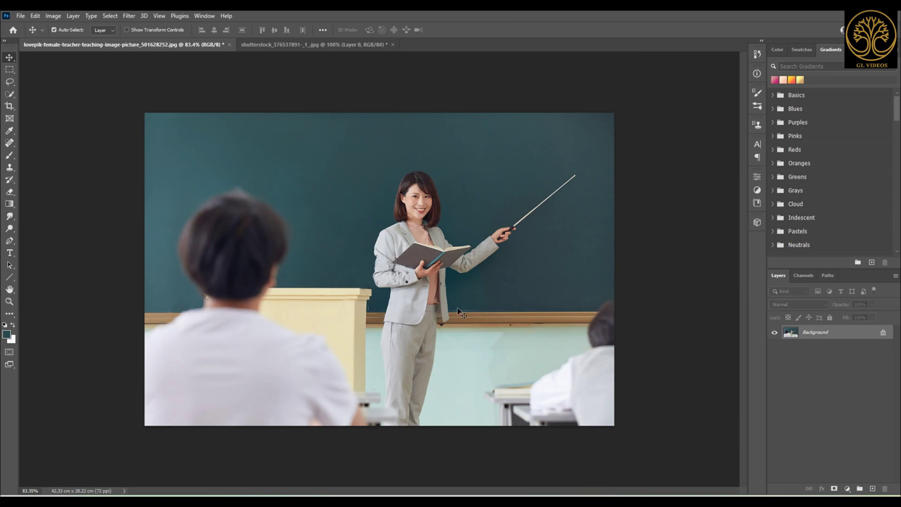
Select the green chalkboard with Color Range by sampling its colour beside the teacher's head, with range 100%
left_click(108, 16)
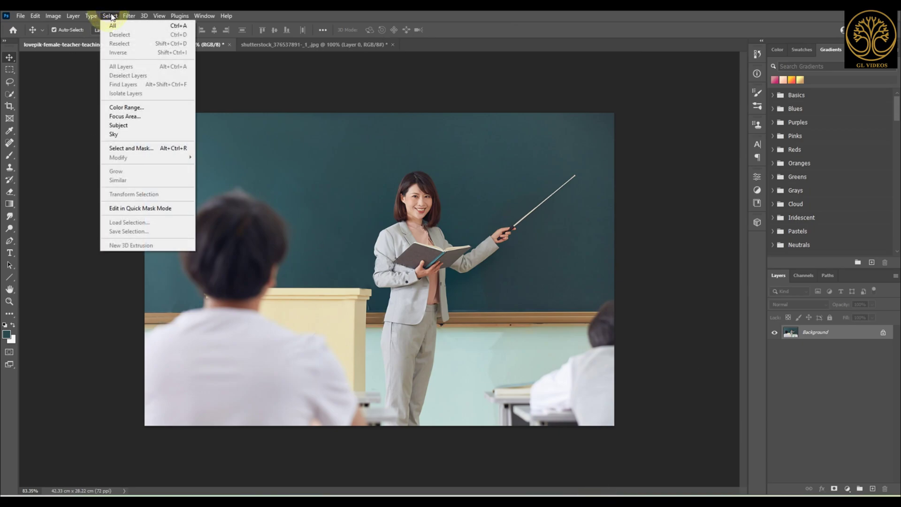
left_click(142, 108)
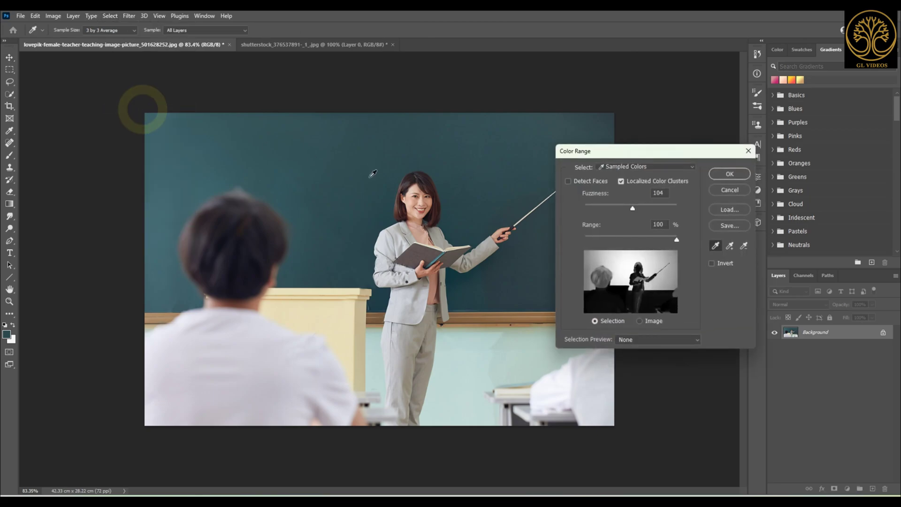
left_click(392, 157)
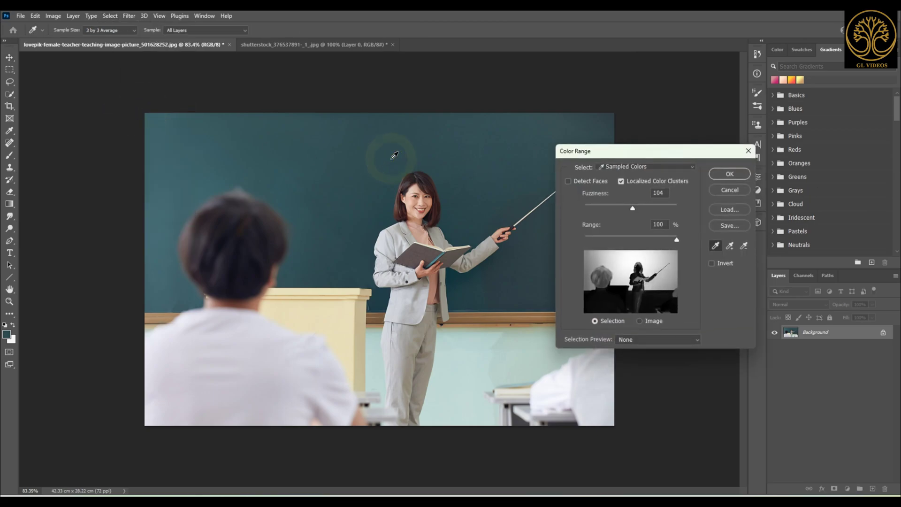
left_click(441, 162)
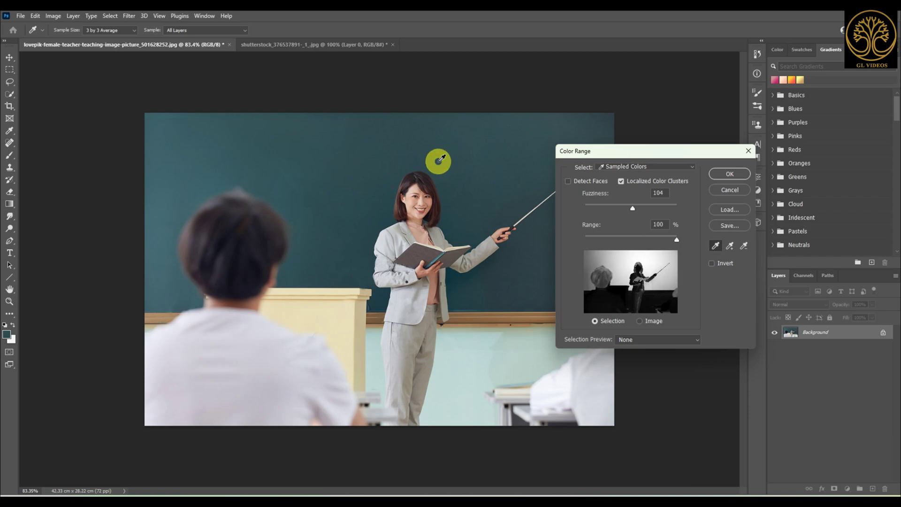
left_click_drag(665, 240, 687, 237)
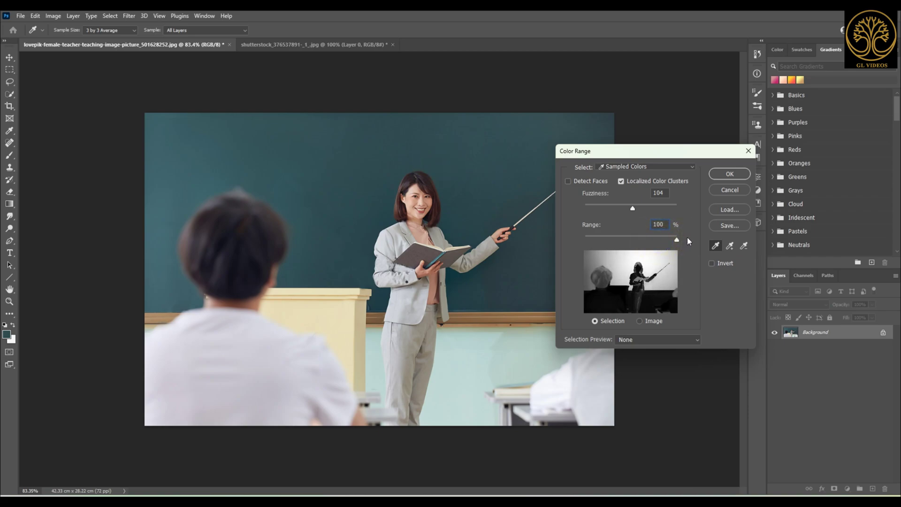
left_click(731, 172)
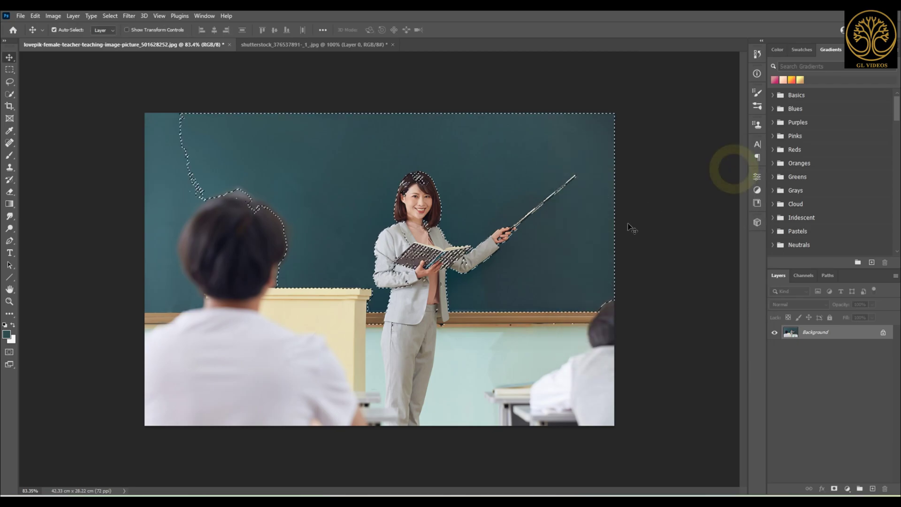
Add the unselected left part of the chalkboard to the selection with the Quick Selection tool
right_click(9, 94)
left_click(44, 104)
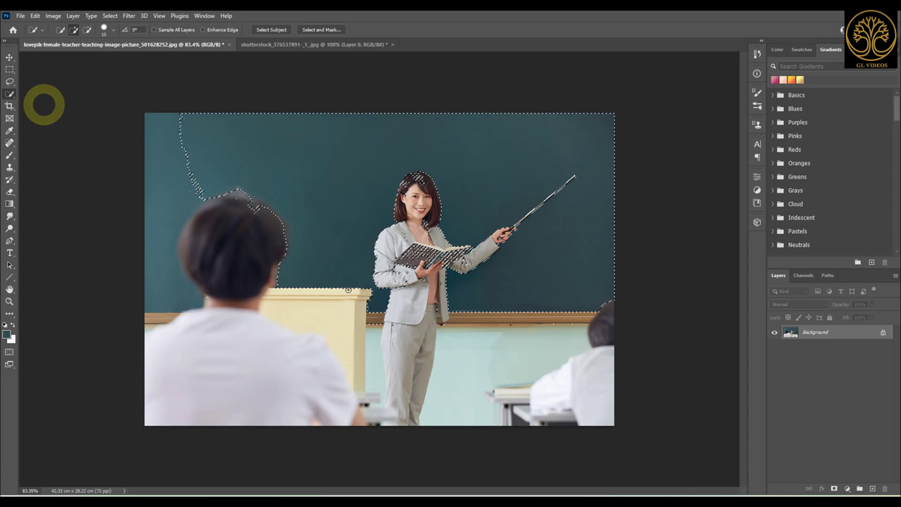
left_click(209, 185)
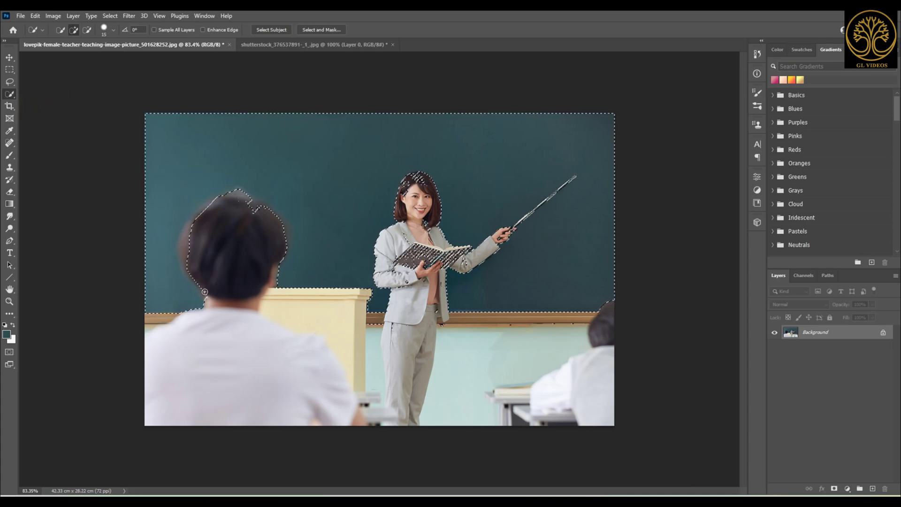
Reduce the selection brush to 10 px and subtract the edges of the foreground student's head from the chalkboard selection
scroll(169, 300, "up", 3)
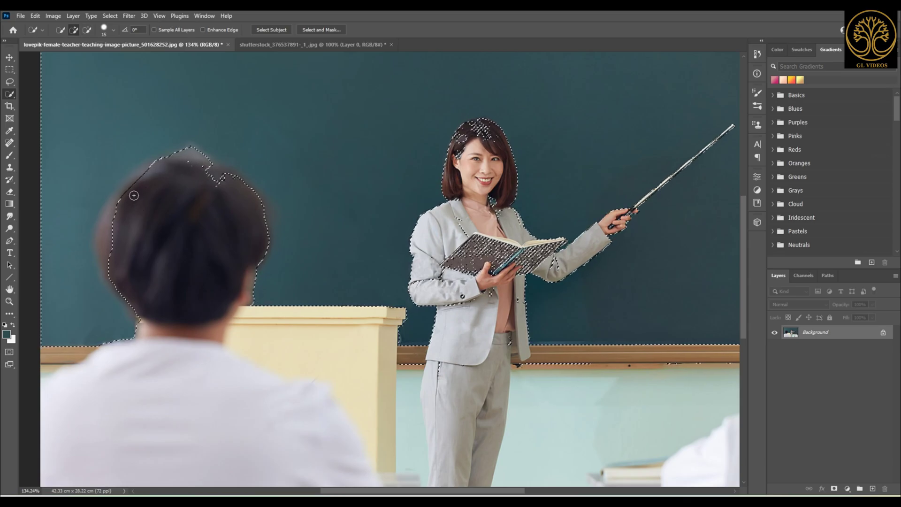
key("bracketleft")
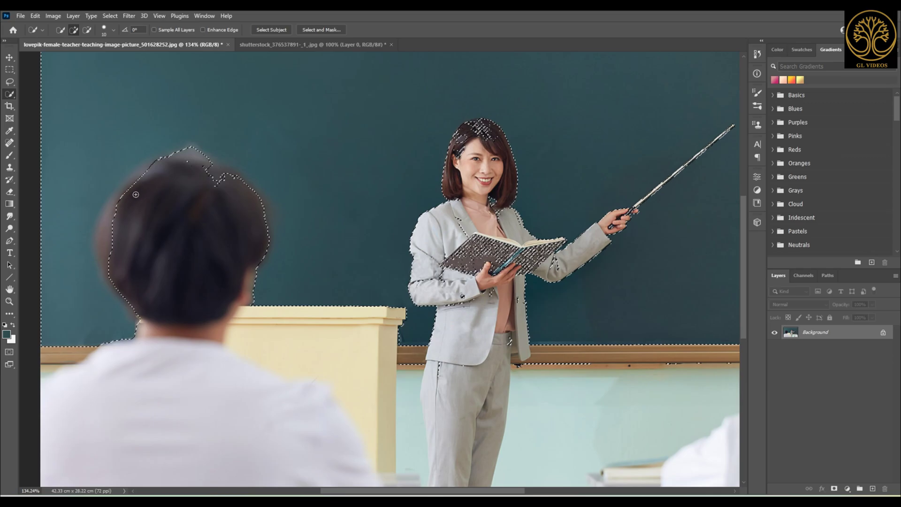
mouse_move(125, 204)
left_mouse_down()
mouse_move(110, 225)
mouse_move(109, 252)
left_mouse_up()
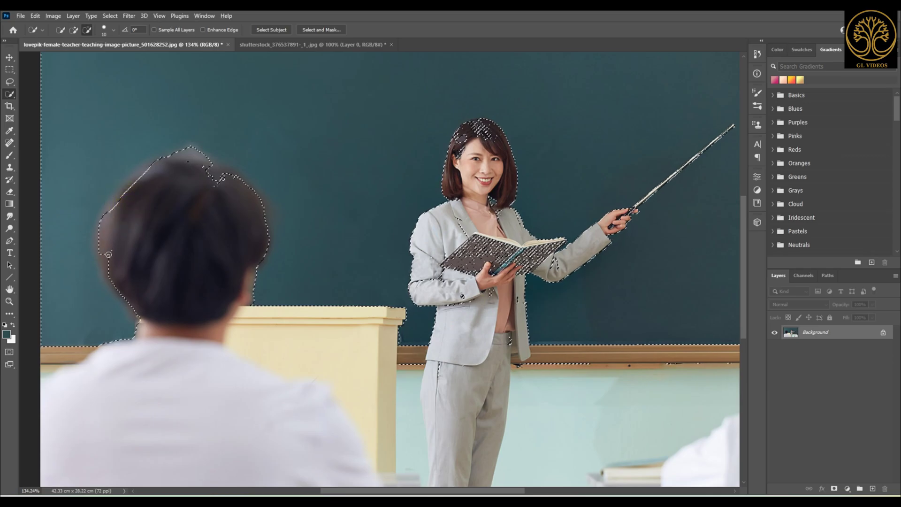
left_click_drag(214, 175, 225, 173)
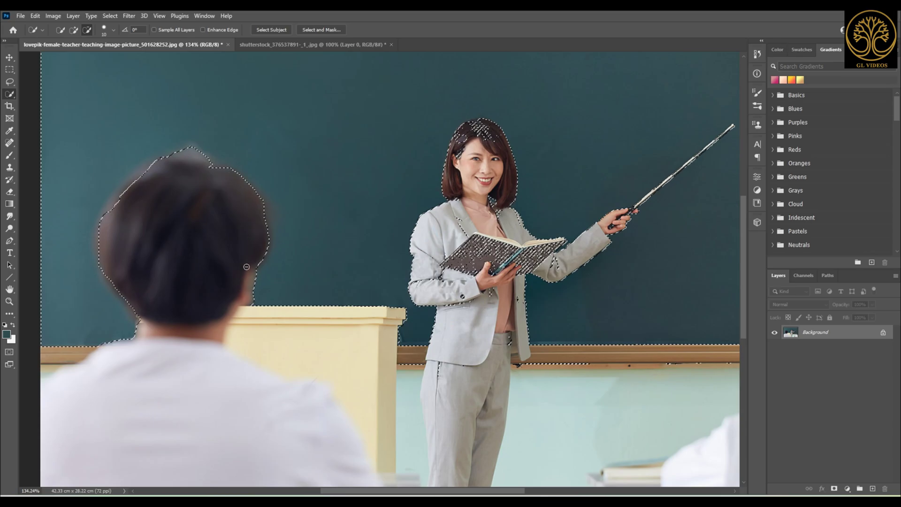
Subtract the open book, the teacher's hair and the stray spots along the board's wooden ledge from the selection
left_click_drag(488, 256, 453, 279)
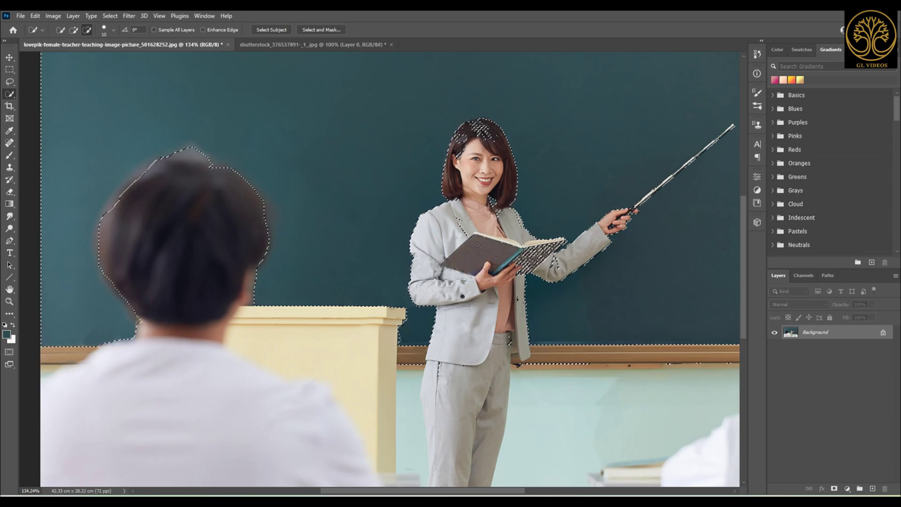
left_click_drag(463, 139, 475, 130)
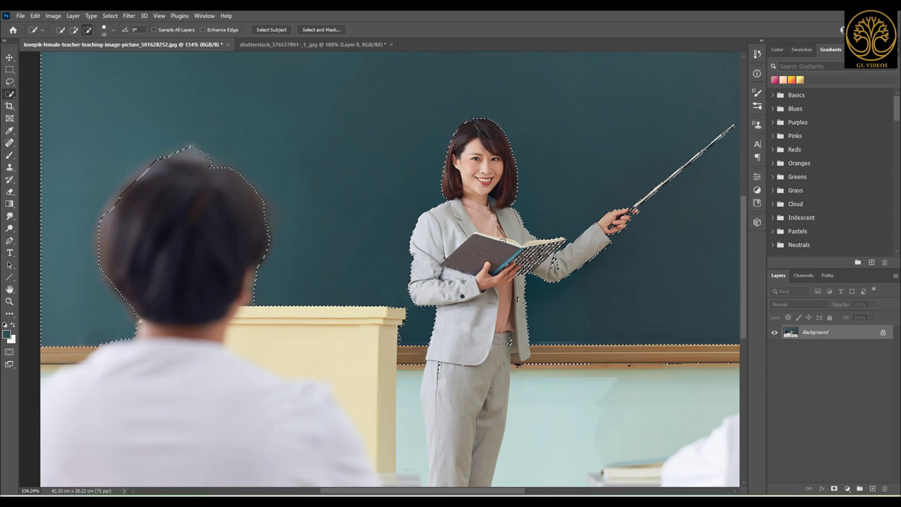
left_click(514, 264)
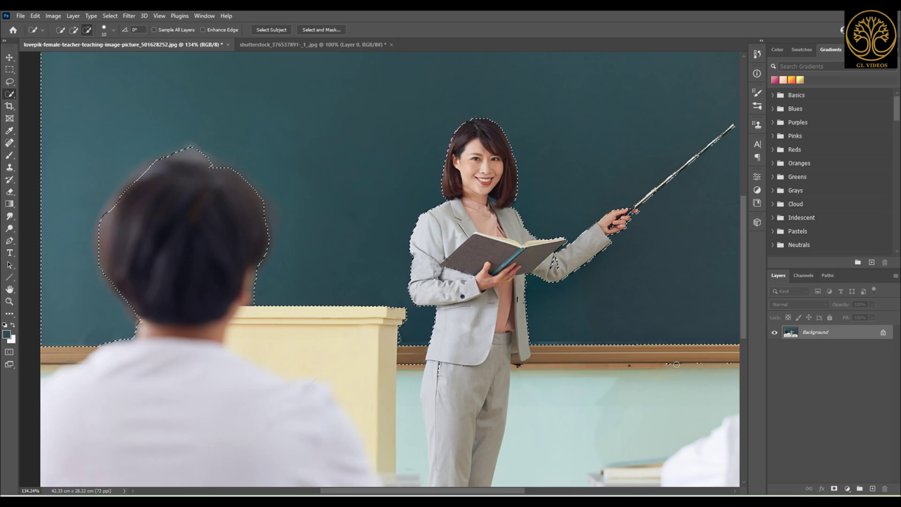
left_click(558, 277)
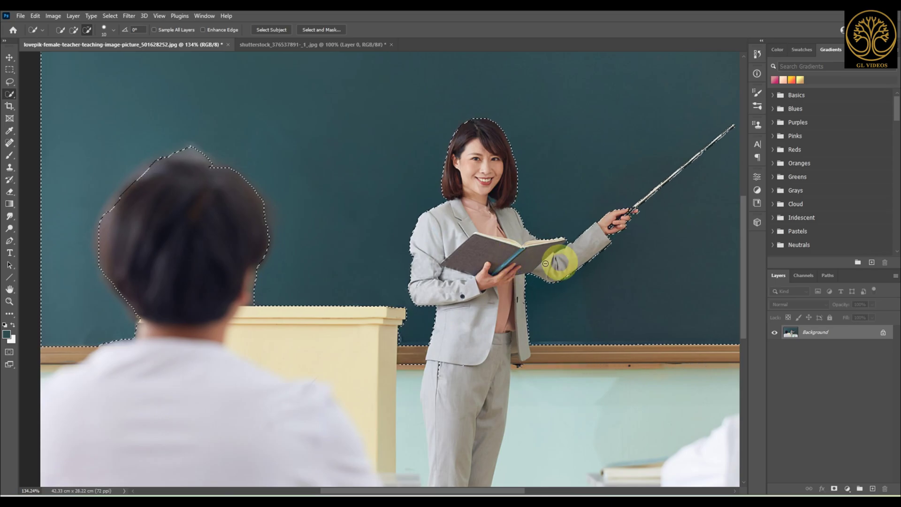
Reduce the selection brush to 7 px and subtract the teacher's outstretched hand and the pointer's grip from the selection
scroll(600, 252, "up", 4)
left_click(610, 227)
key("bracketleft")
key("bracketleft")
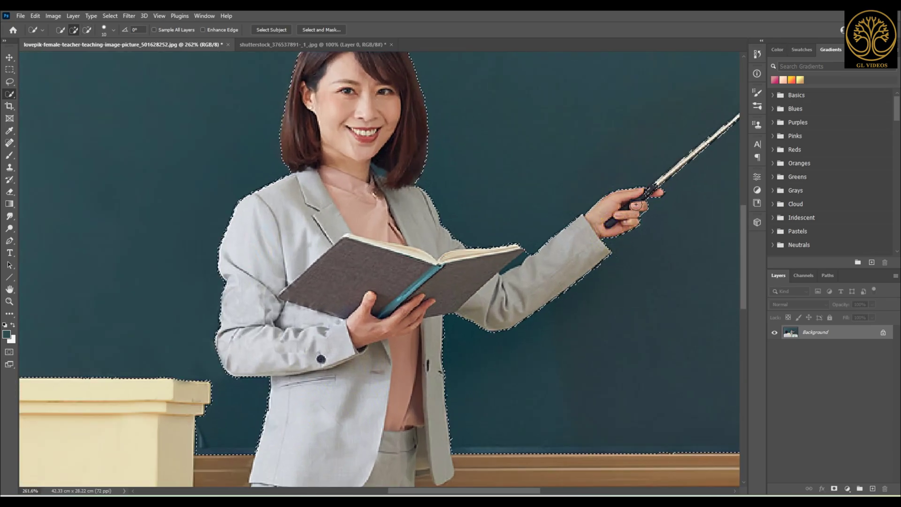
key("bracketleft")
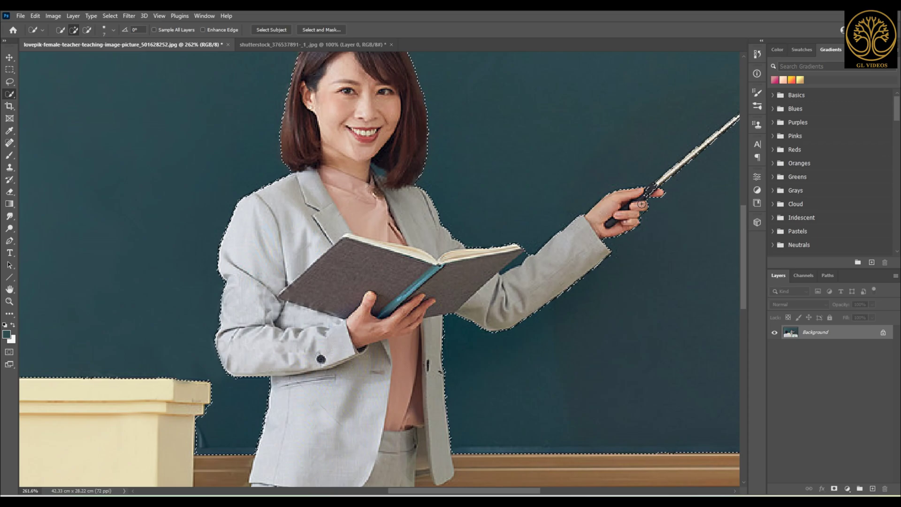
left_click(645, 198, "alt")
left_click(648, 187)
Invert the selection to cover the people and classroom foreground, and expand it slightly beyond their outlines
scroll(652, 188, "down", 1)
scroll(654, 188, "down", 4)
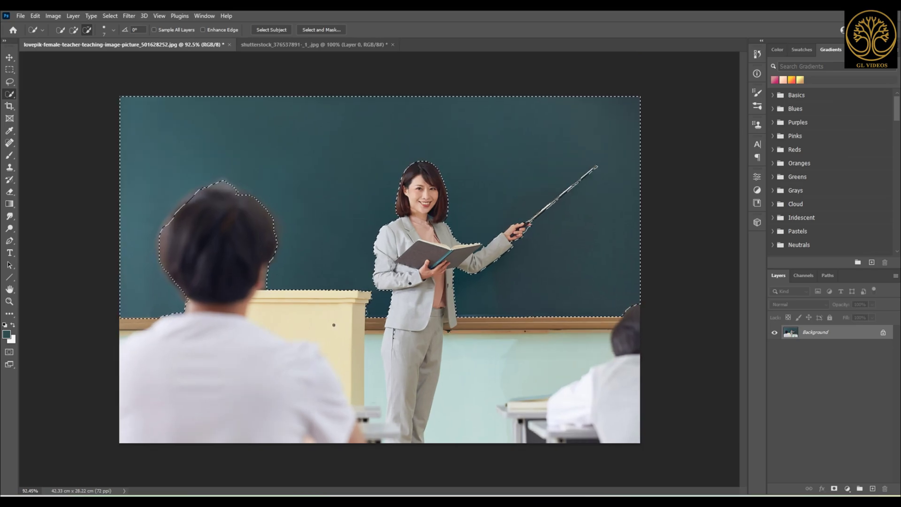
key("ctrl+shift+i")
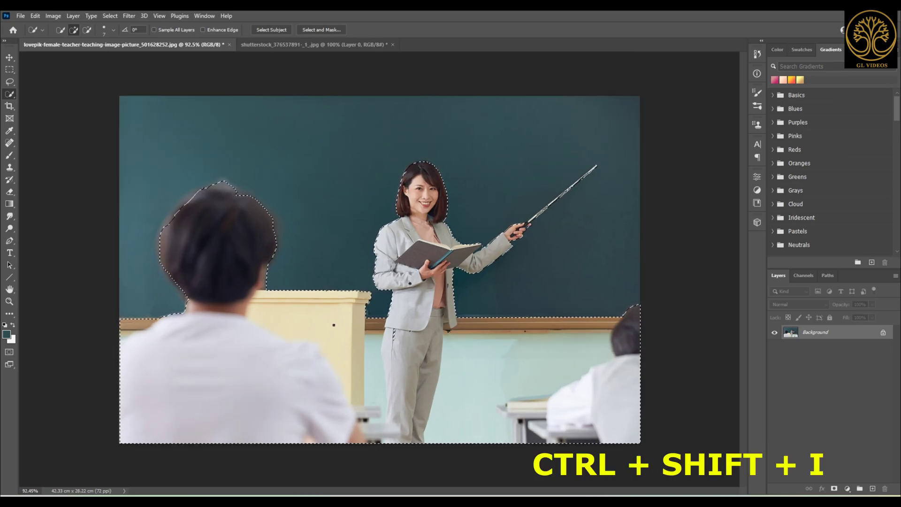
left_click(110, 16)
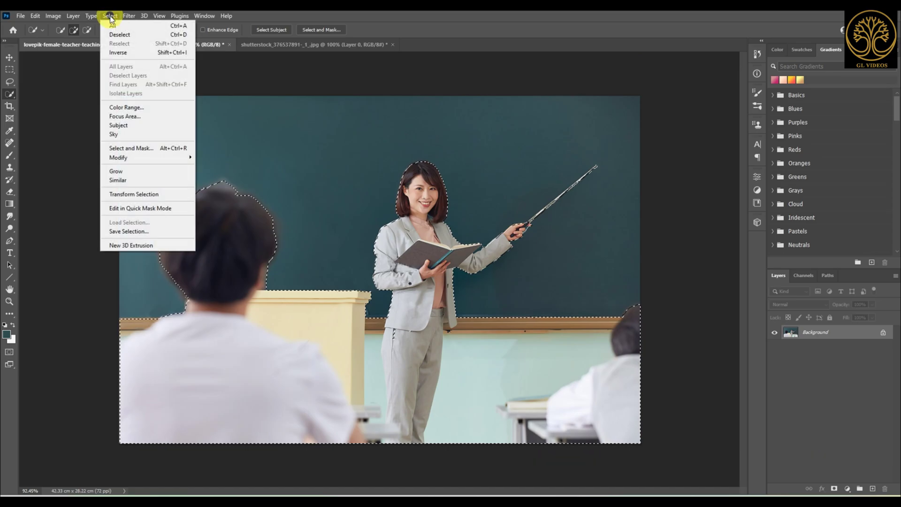
mouse_move(128, 158)
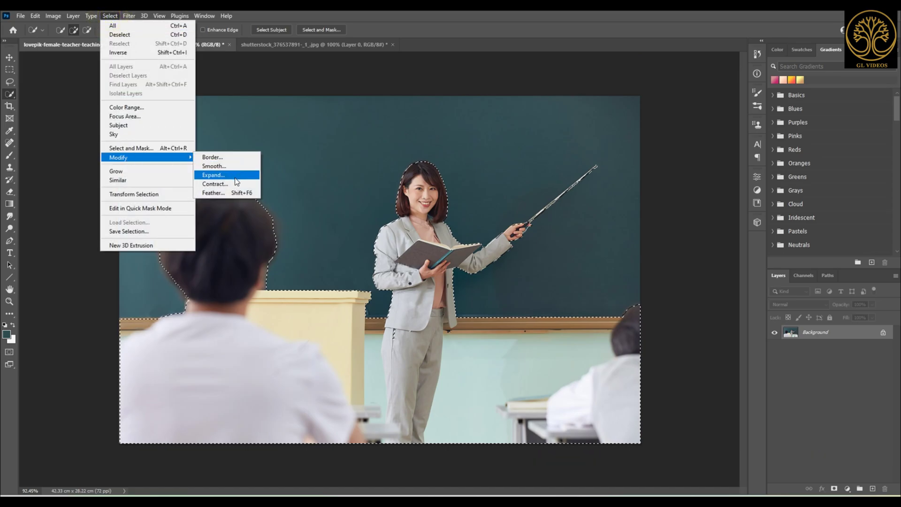
left_click(220, 175)
left_click(427, 166)
left_click(493, 165)
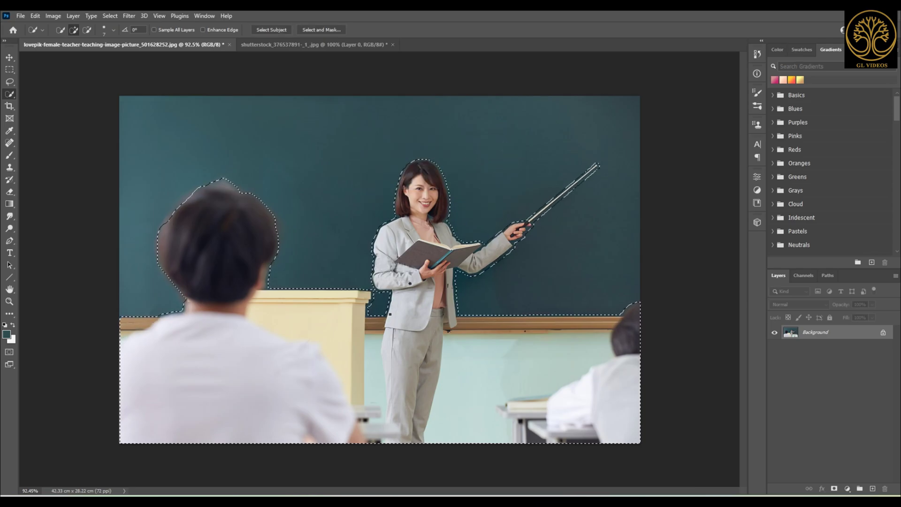
Adjust the selection along the upper left and crown of the foreground student's head to follow the blurred hair
scroll(227, 225, "up", 3)
scroll(103, 206, "up", 1, "alt")
left_click(95, 216, "alt")
left_click(97, 227)
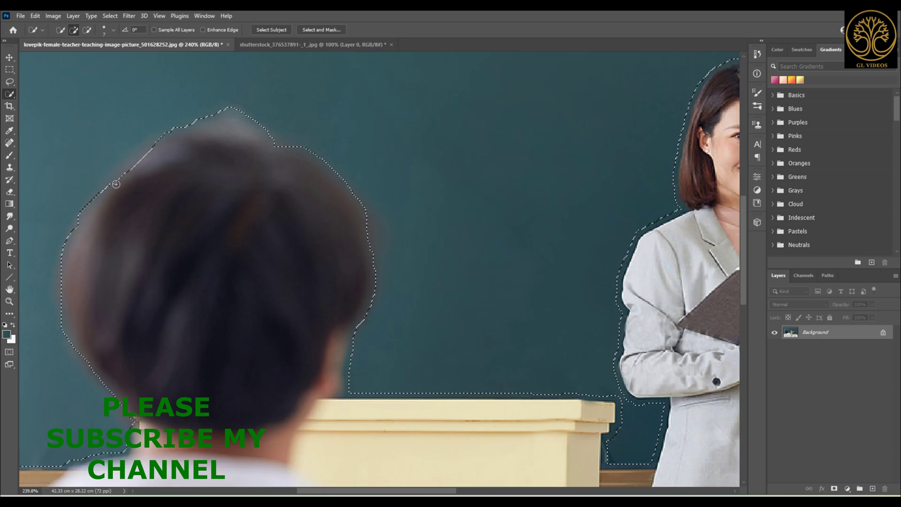
left_click_drag(157, 150, 127, 170)
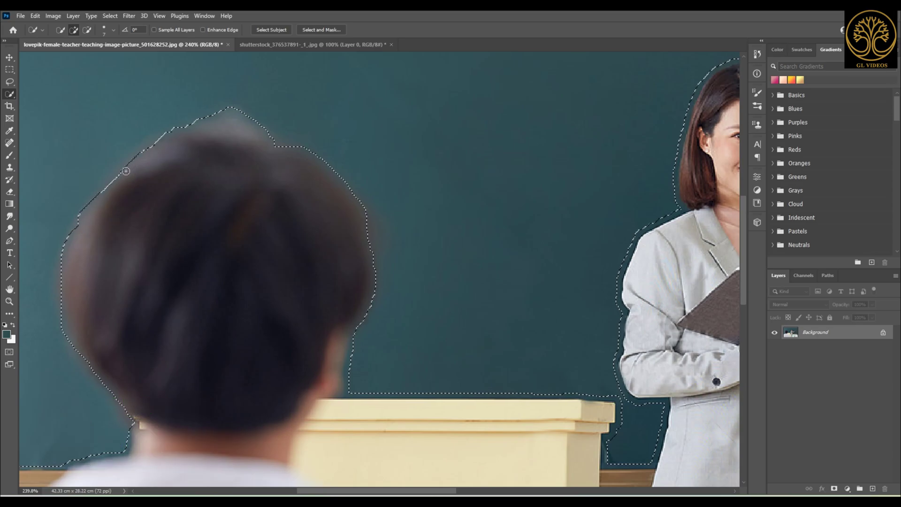
left_click(221, 101, "alt")
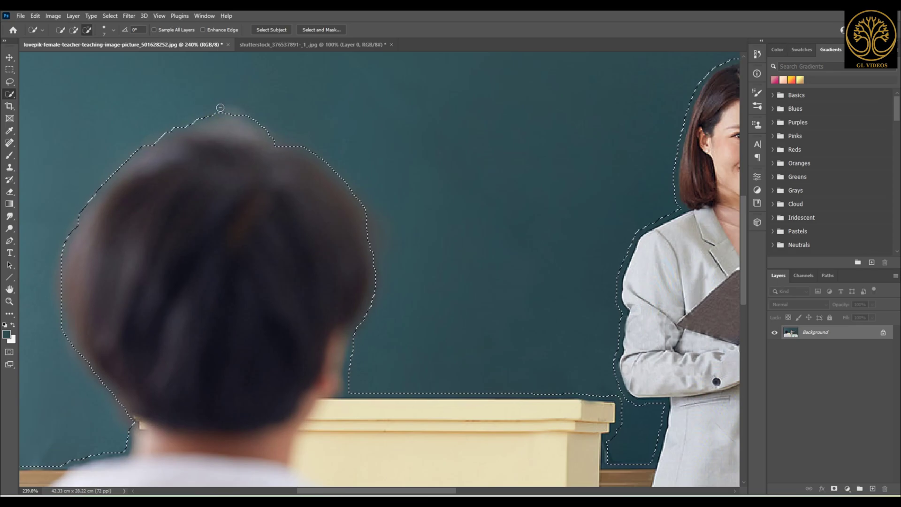
scroll(339, 174, "down", 3)
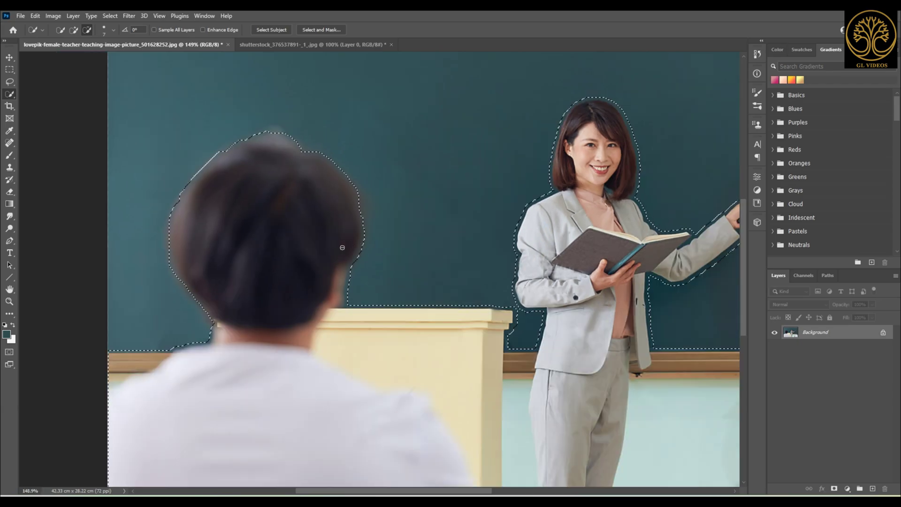
Fill the notches in the selection at the student's upper-left hairline and extend it along the left side of the head
scroll(188, 206, "up", 2)
left_click(173, 201)
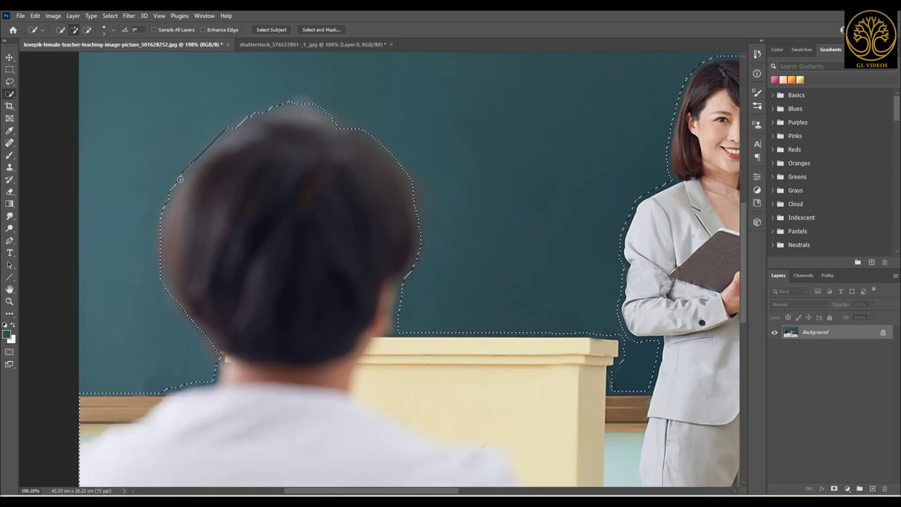
left_click(241, 133)
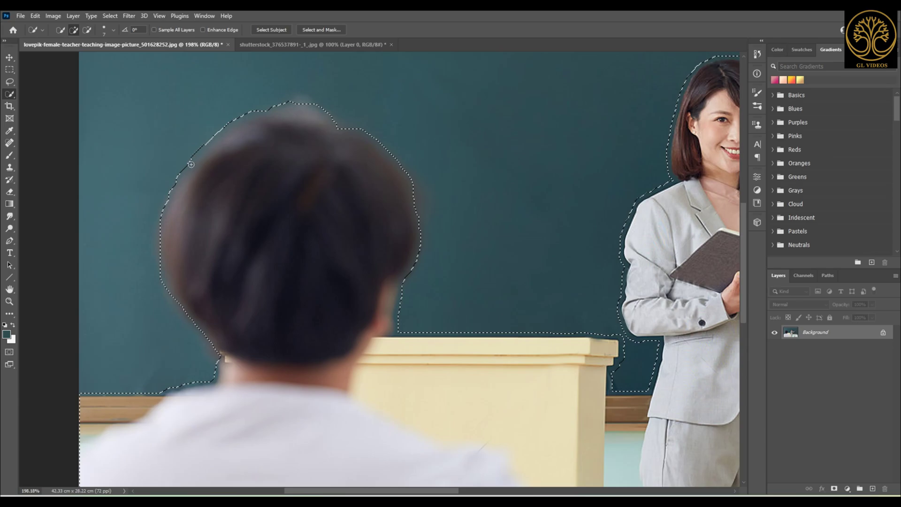
left_click_drag(163, 215, 161, 235)
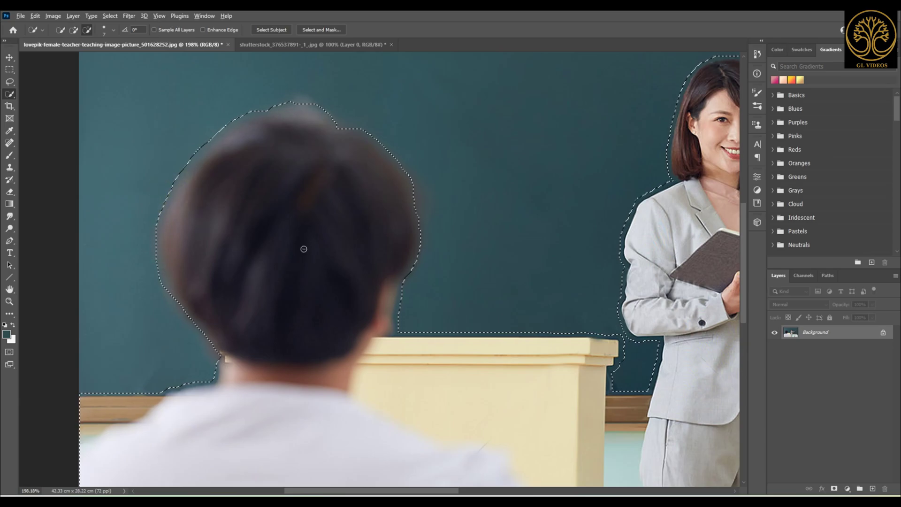
Clean up the selection edge at the lower left of the foreground student's head, keeping the chalkboard out of the selection
scroll(210, 267, "down", 3)
scroll(210, 266, "up", 3)
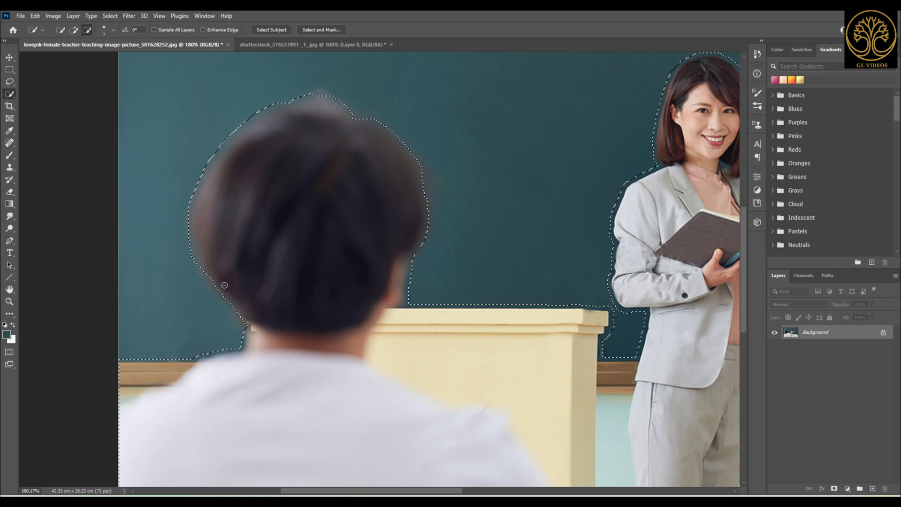
left_click(202, 267, "alt")
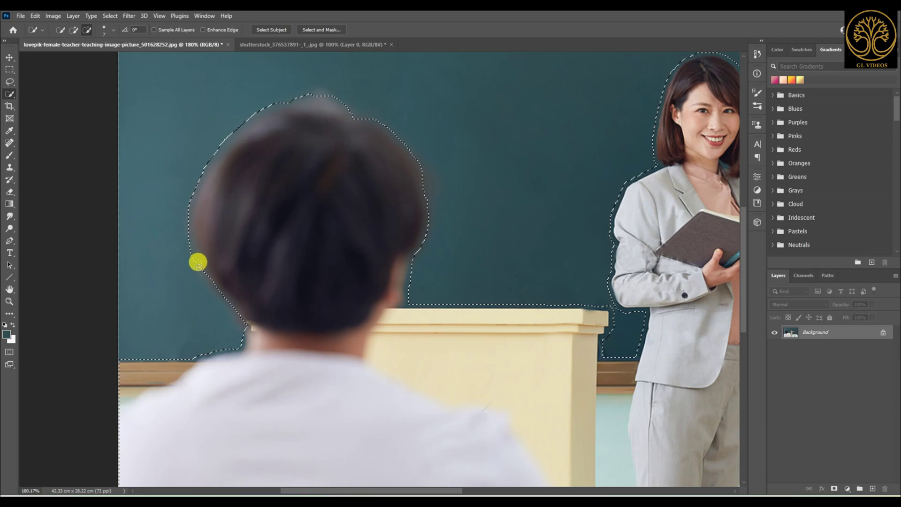
left_click(203, 247, "alt")
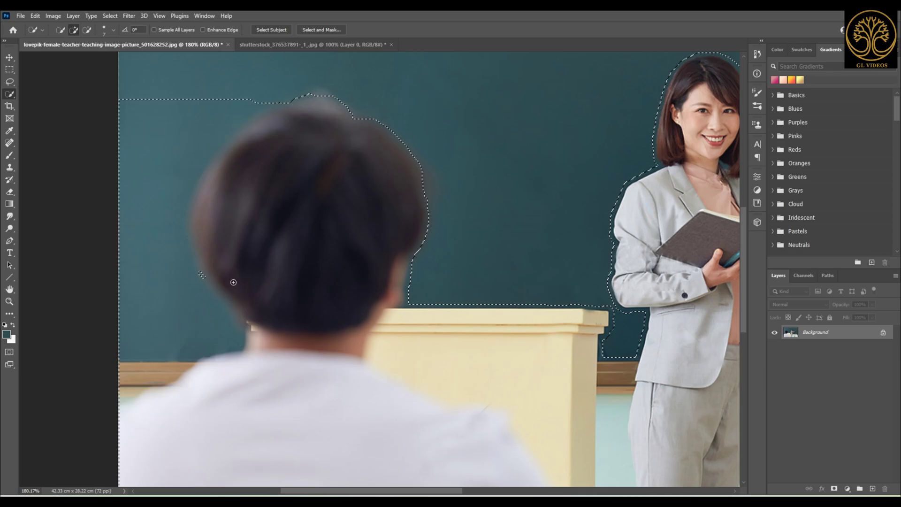
left_click(201, 241, "alt")
left_click(205, 233)
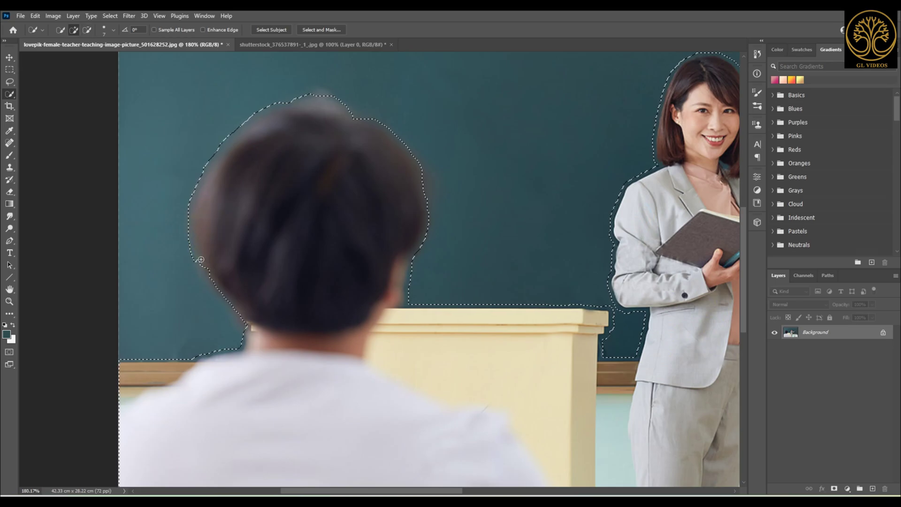
key("ctrl+0")
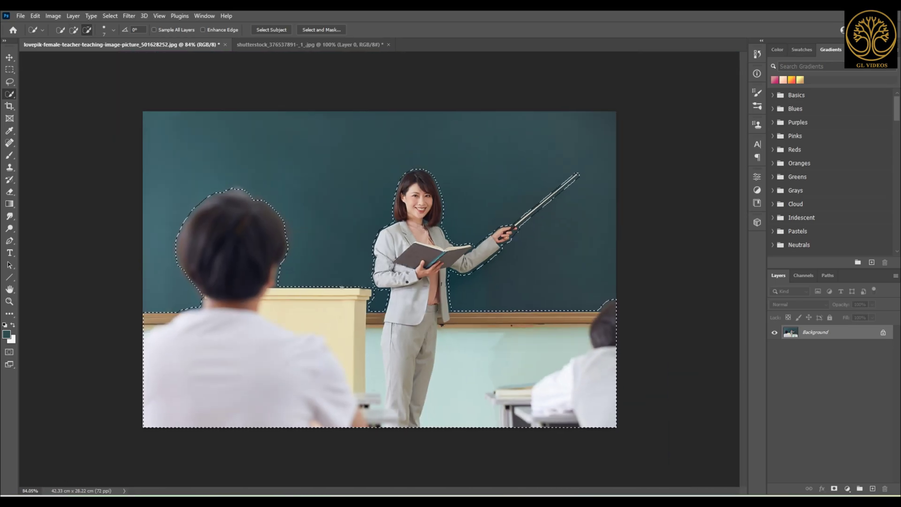
Copy the selected people and classroom foreground to a new layer and add a layer mask to it
key("ctrl+j")
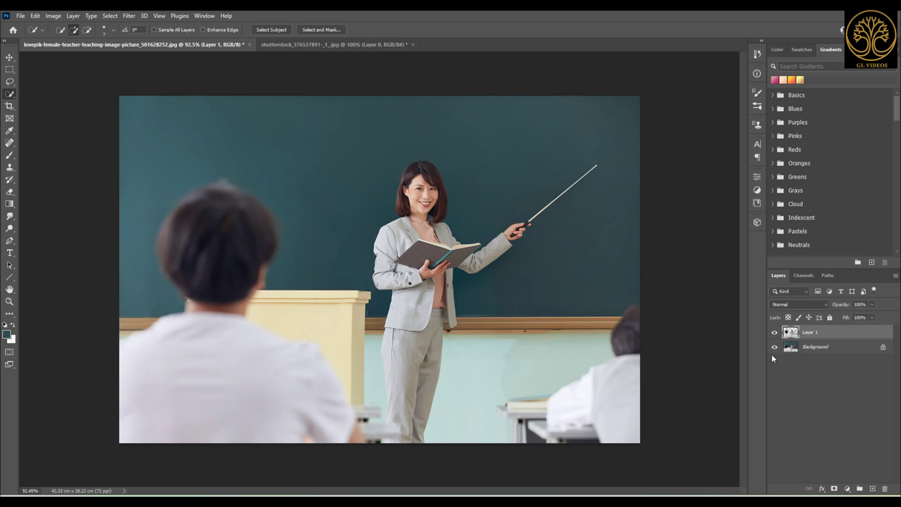
left_click(834, 489)
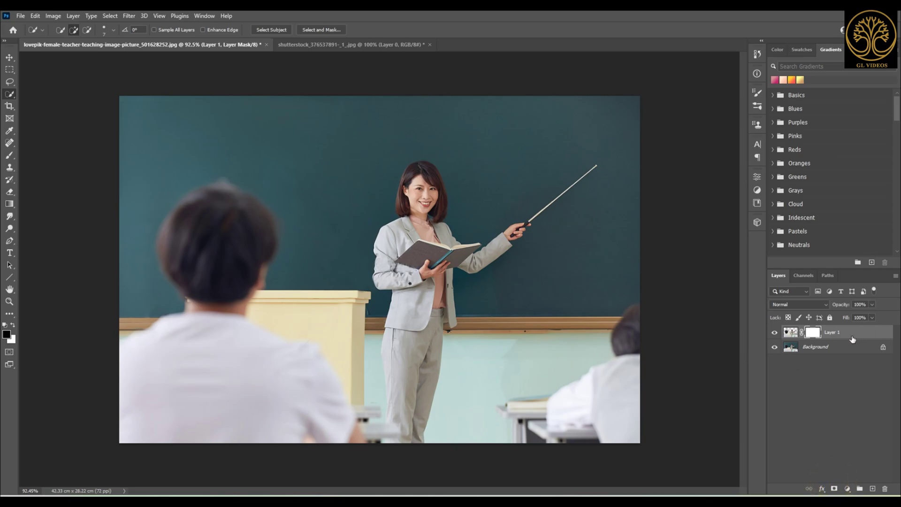
Convert the math formula image's layer to a smart object, bring it into the classroom photo, and convert it to a smart object there too
left_click(342, 42)
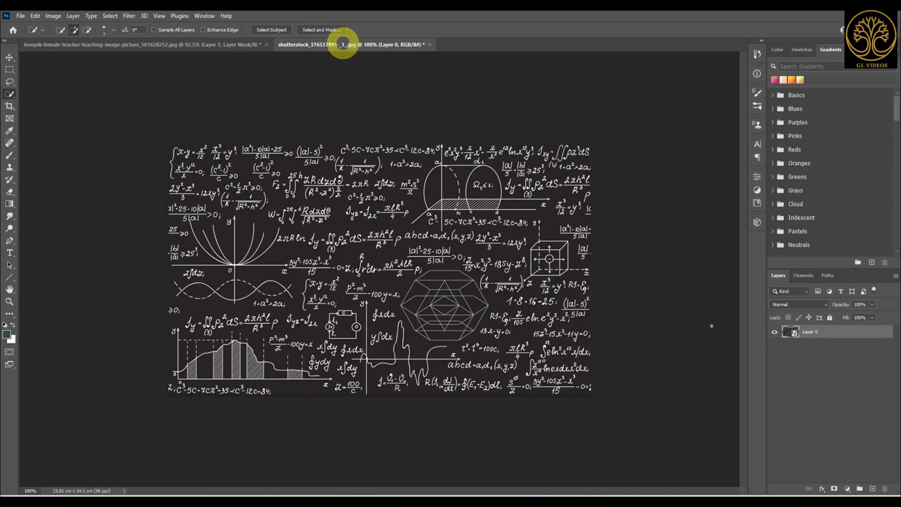
right_click(816, 337)
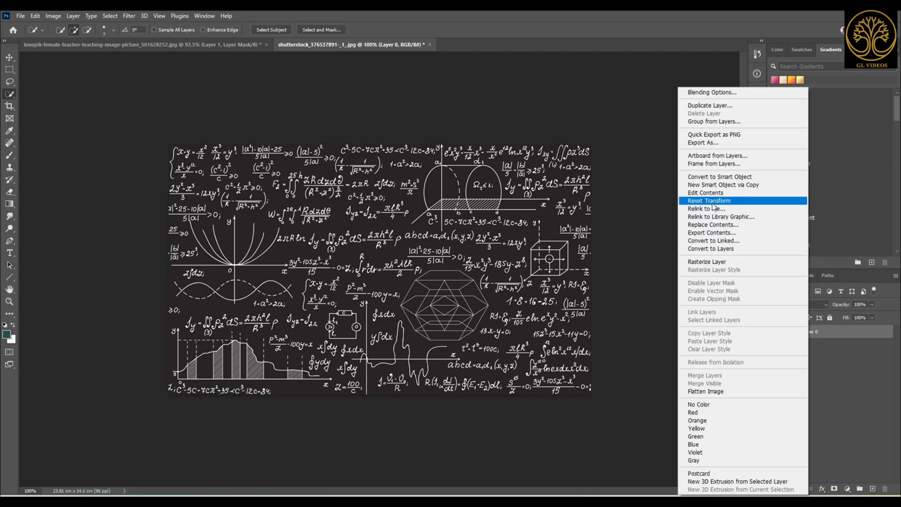
left_click(723, 178)
left_click_drag(815, 331, 326, 154)
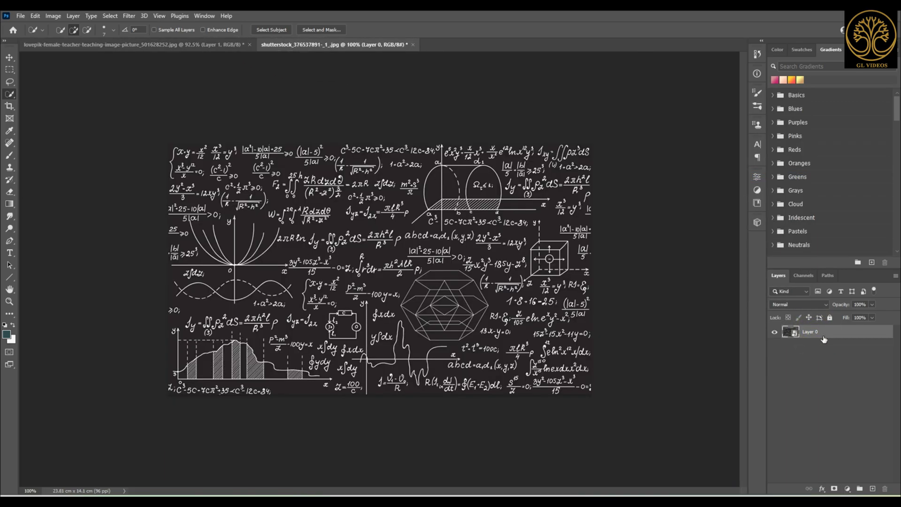
left_click_drag(816, 332, 408, 197)
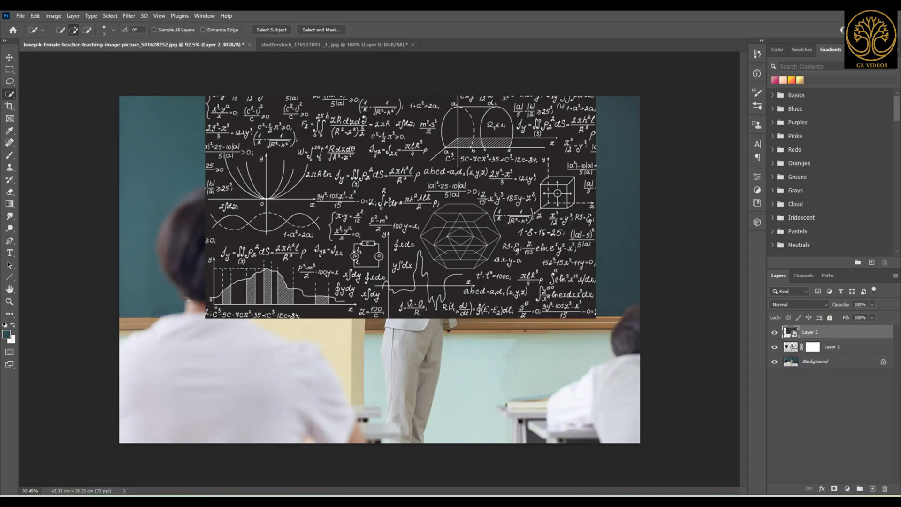
right_click(839, 335)
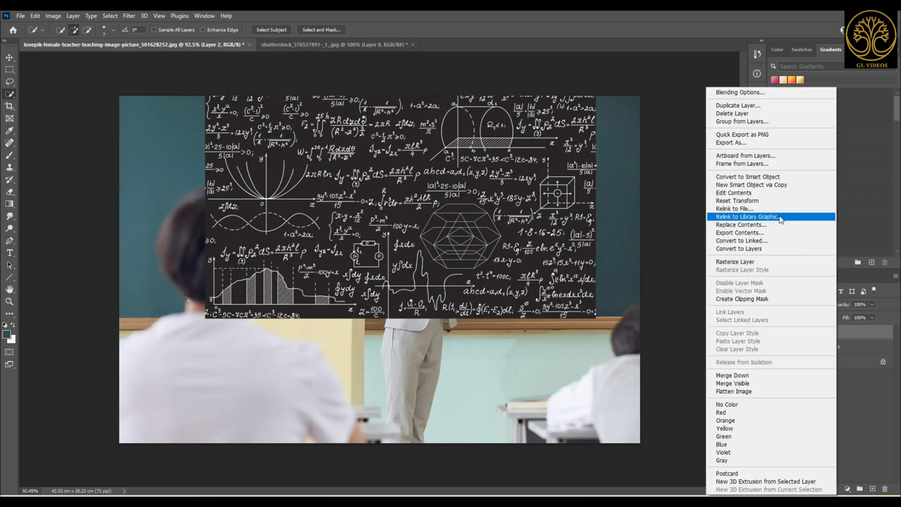
left_click(765, 175)
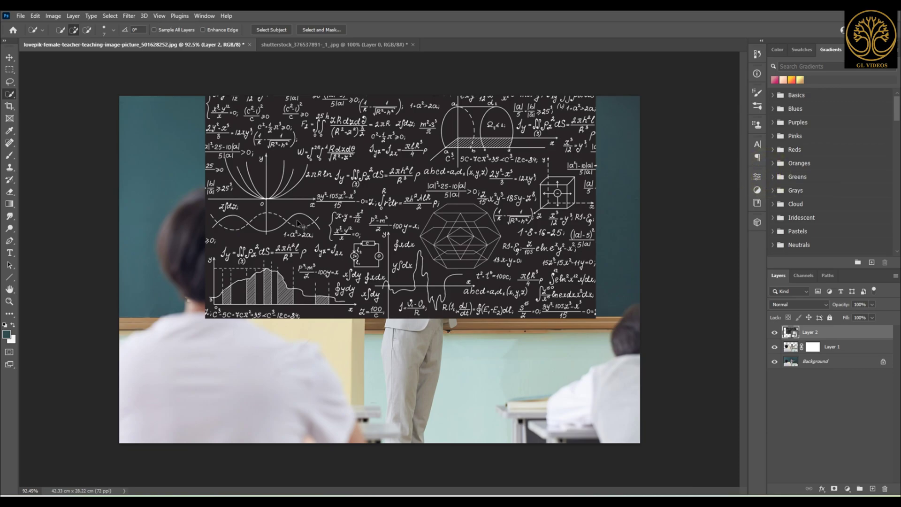
Transform the formula layer to 133.33% width and 95.31% height so it covers the chalkboard down to its wooden ledge
key("ctrl+t")
left_click_drag(203, 203, 120, 203)
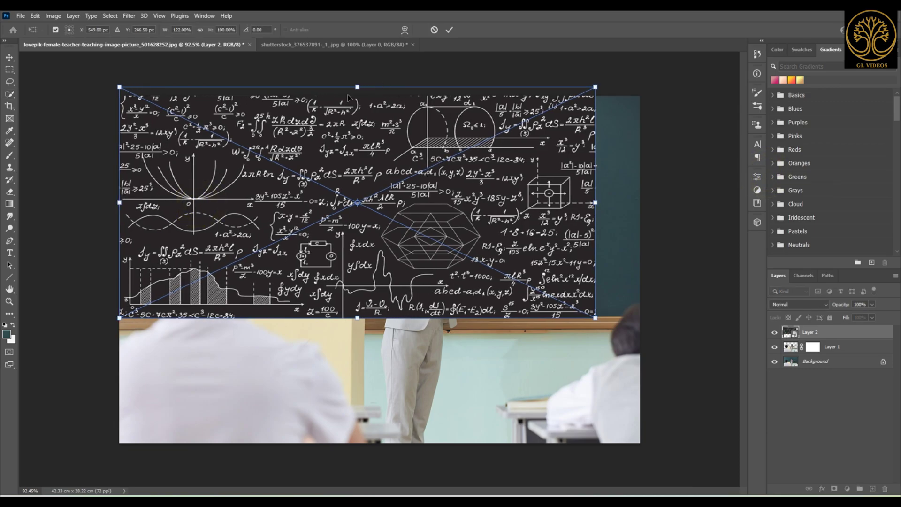
left_click_drag(357, 87, 357, 96)
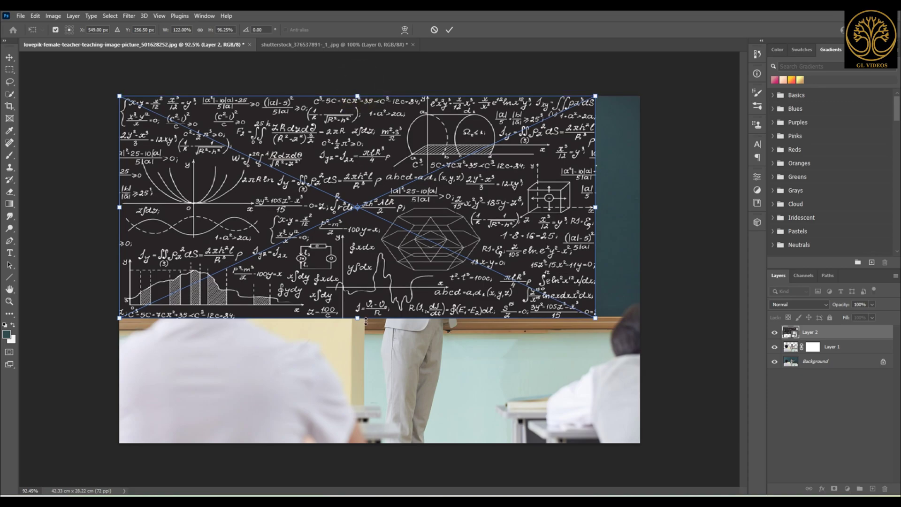
left_click_drag(358, 316, 358, 315)
left_click_drag(595, 205, 639, 206)
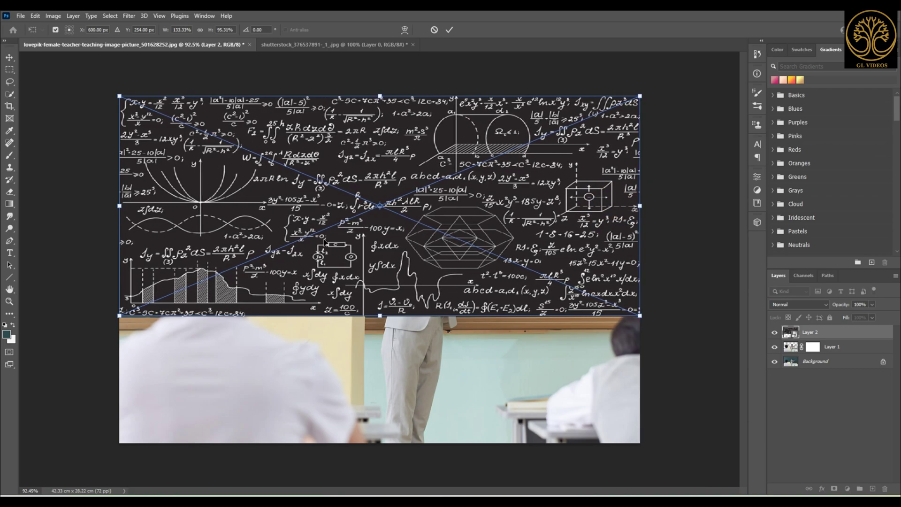
key("Return")
key("w")
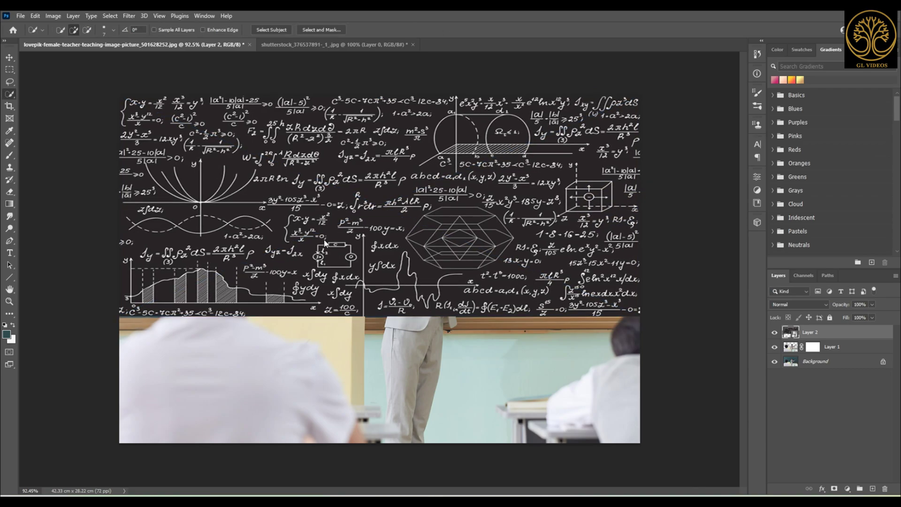
Set the formula layer's blend mode to Color Dodge and split its Blend If highlight limit for the underlying layer at 196 / 197
left_click(804, 304)
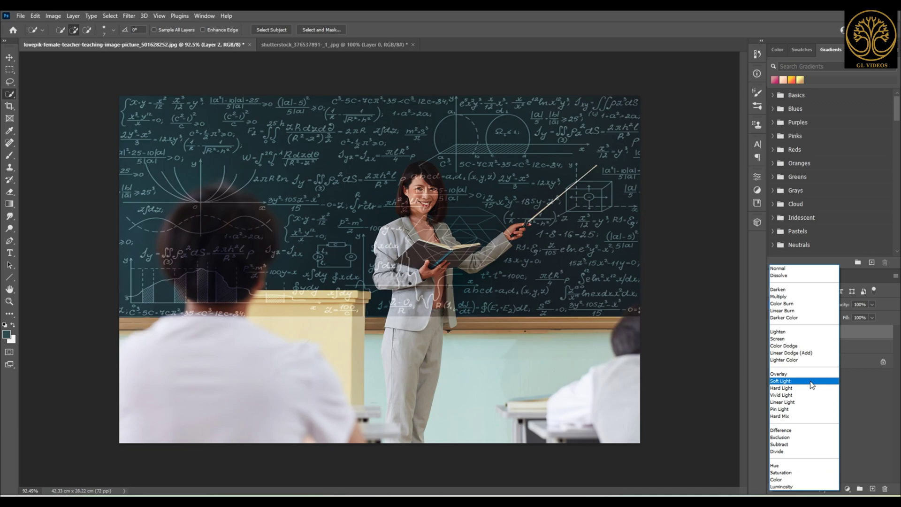
left_click(798, 346)
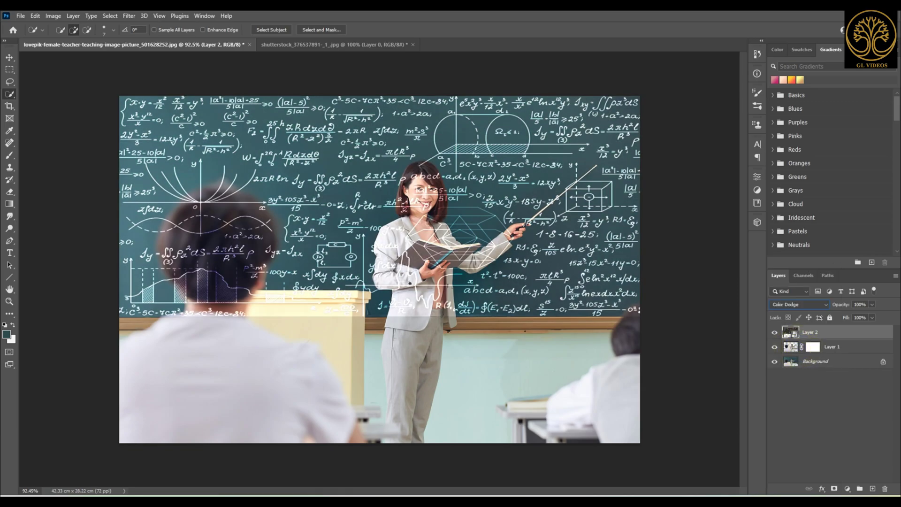
double_click(846, 335)
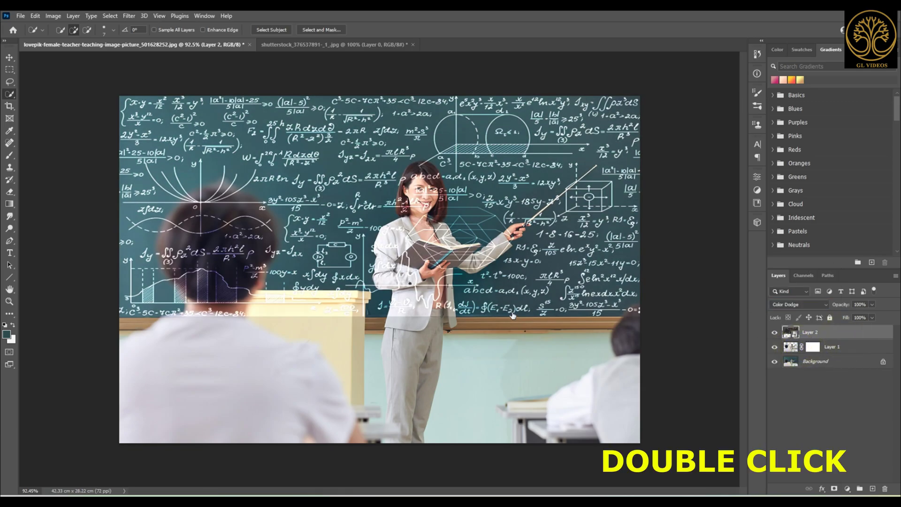
left_click_drag(650, 411, 631, 412)
left_click_drag(585, 226, 661, 143)
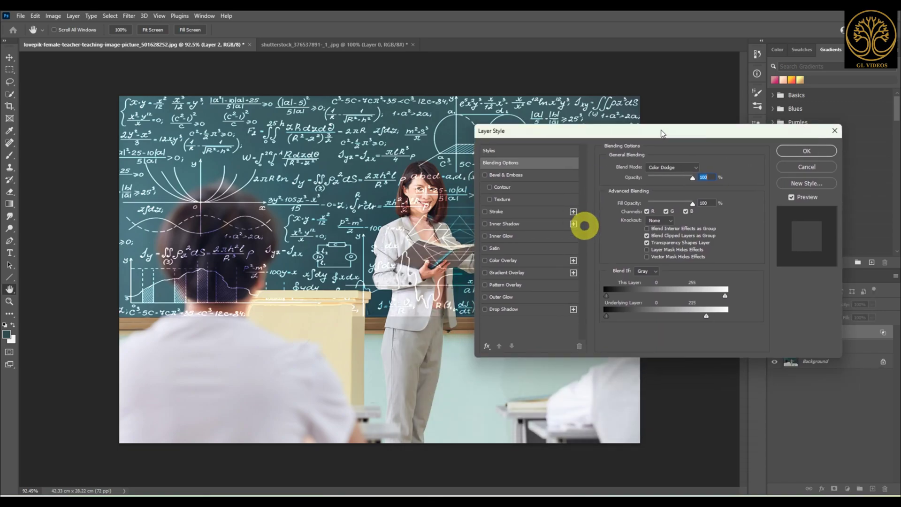
left_click_drag(478, 140, 403, 243)
mouse_move(635, 436)
left_mouse_down()
mouse_move(615, 430)
mouse_move(643, 431)
mouse_move(571, 432)
mouse_move(650, 434)
mouse_move(543, 430)
mouse_move(664, 436)
mouse_move(625, 436)
left_mouse_up()
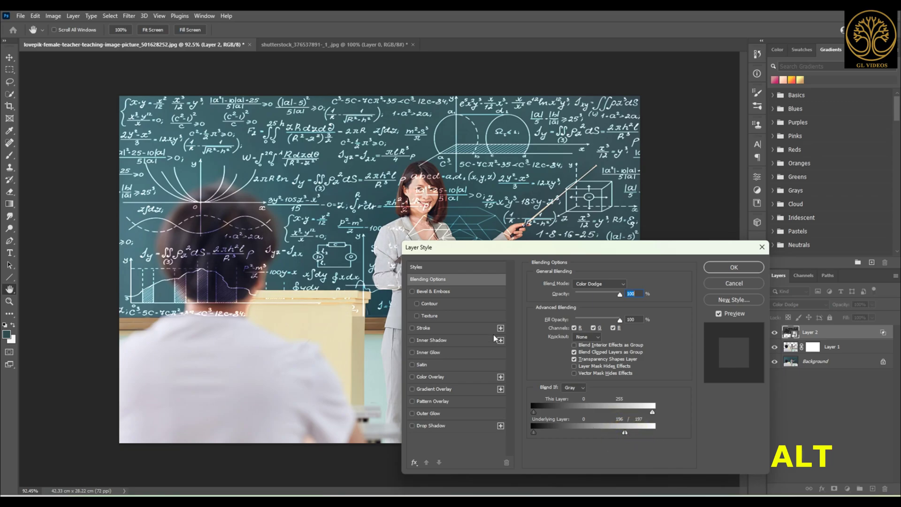
left_click(727, 268)
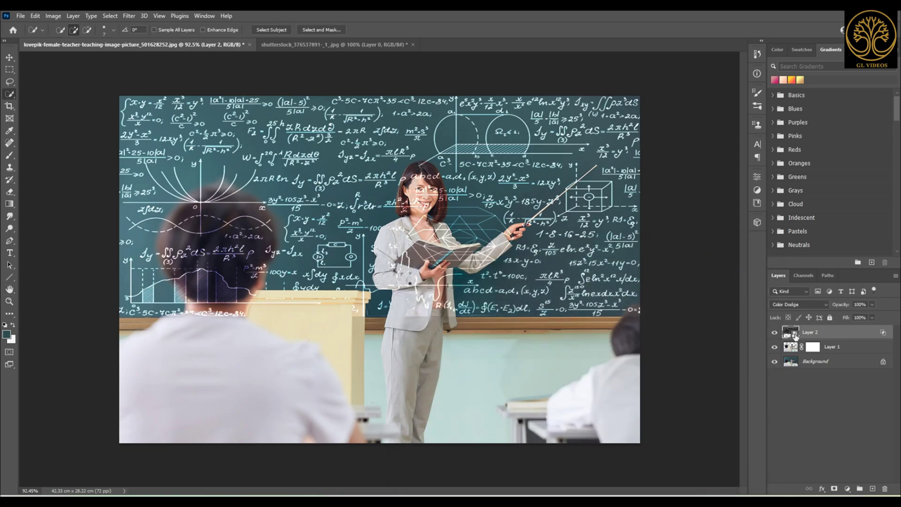
Place the formula layer between the cut-out foreground layer and the Background, and activate the Move tool
left_click_drag(833, 336, 836, 355)
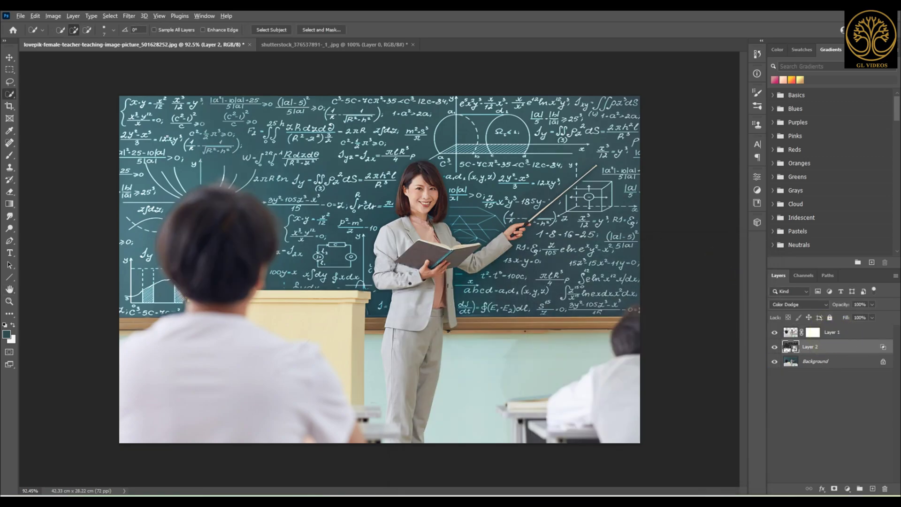
scroll(448, 250, "down", 3)
scroll(448, 250, "up", 5)
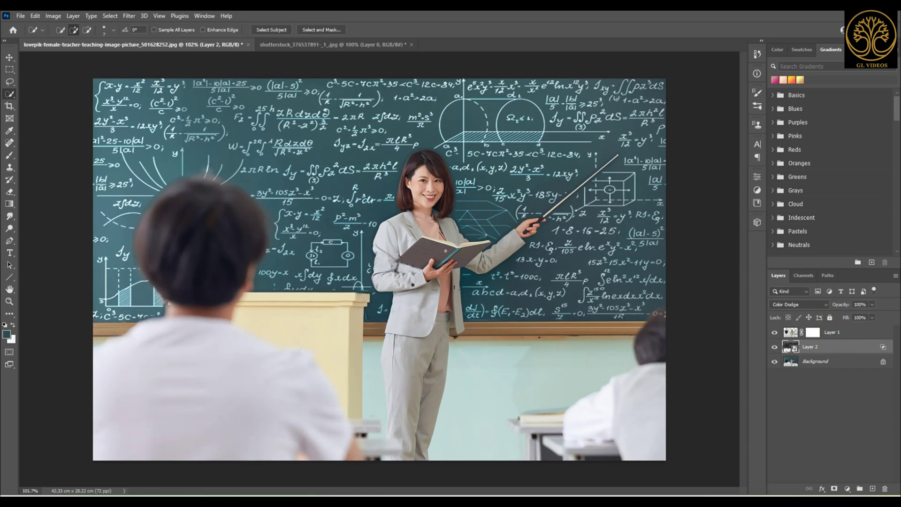
scroll(379, 269, "down", 3)
scroll(248, 258, "down", 1)
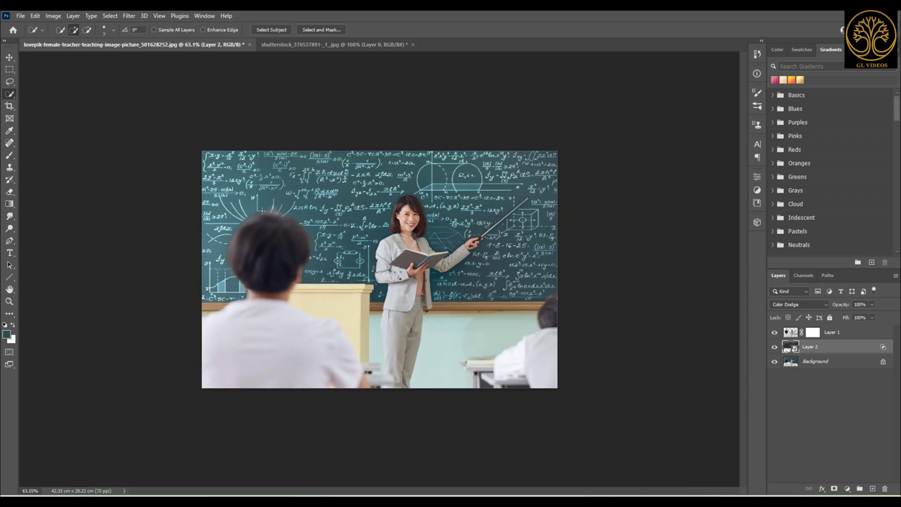
scroll(263, 210, "up", 3)
left_click(8, 56)
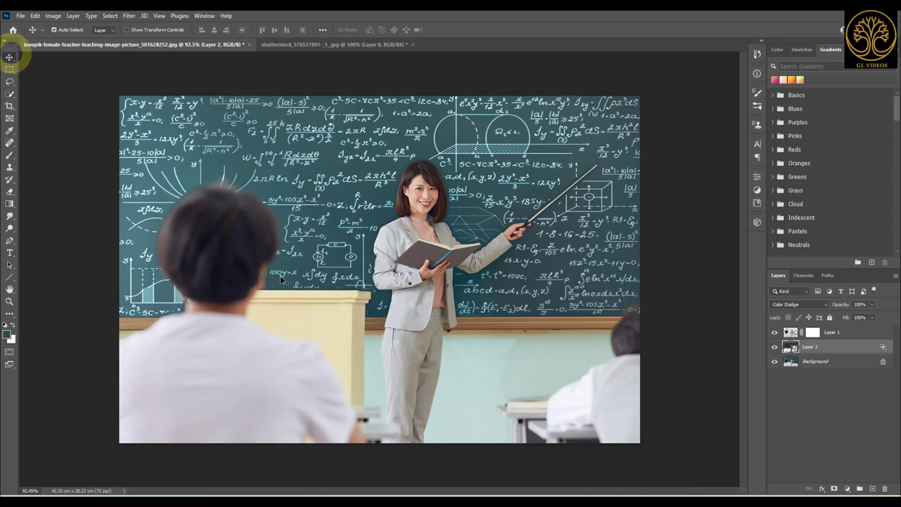